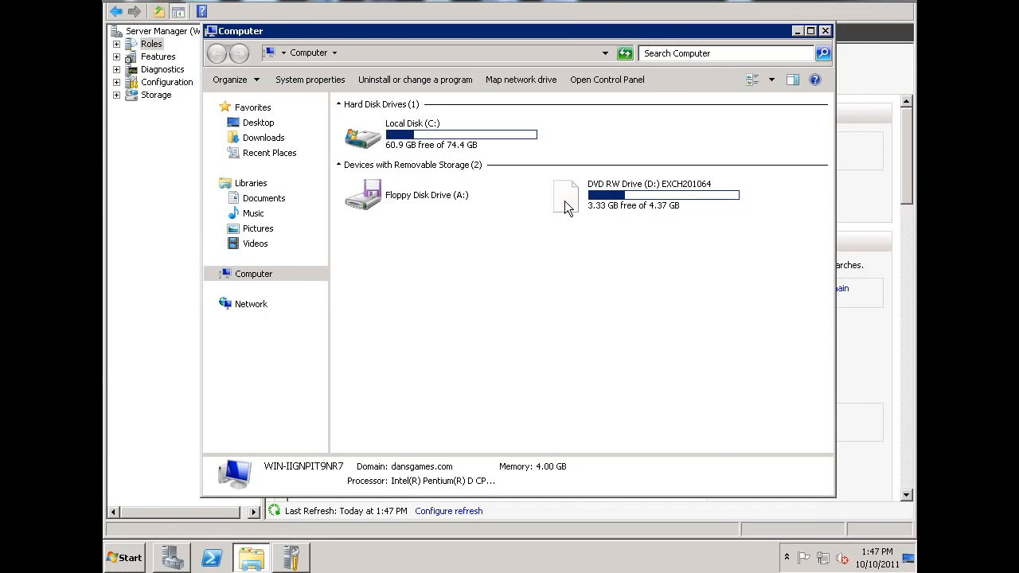
# Step: Launch the Exchange setup from the EXCH201064 DVD drive (D:)
pyautogui.doubleClick(566, 205)
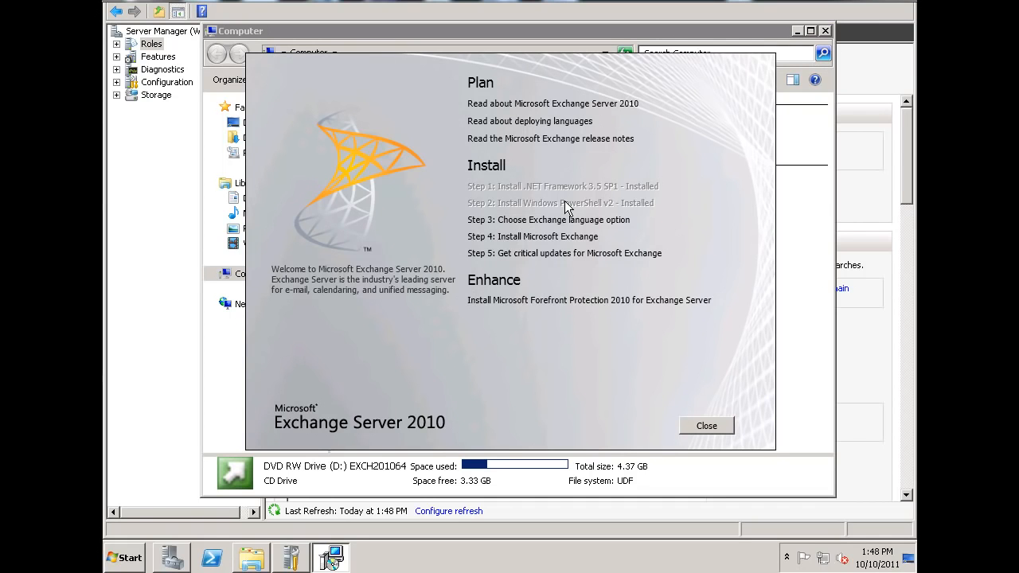
# Step: Choose 'Install only languages from the DVD', then start Step 4: Install Microsoft Exchange
pyautogui.moveTo(565, 299)
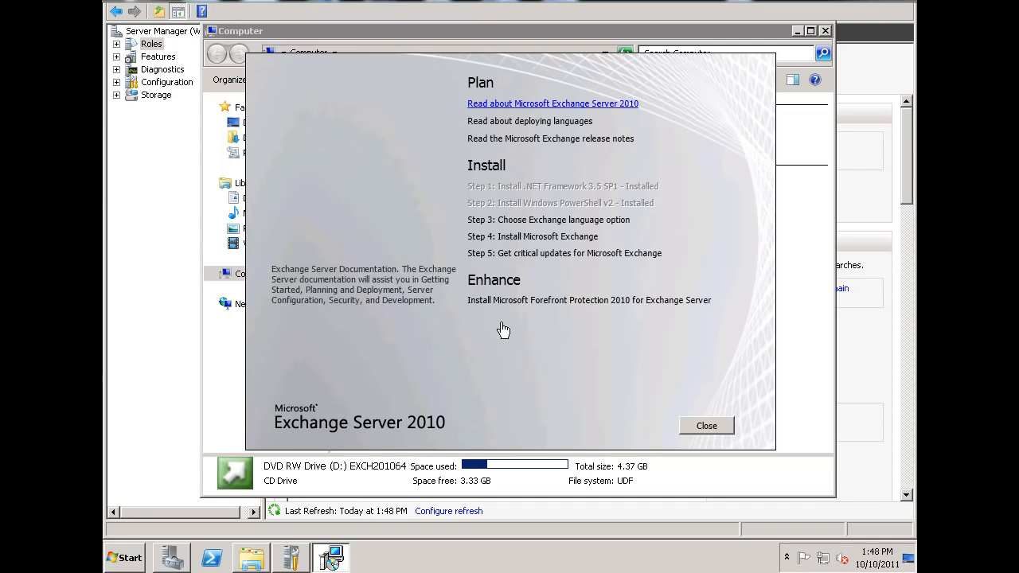
pyautogui.click(559, 222)
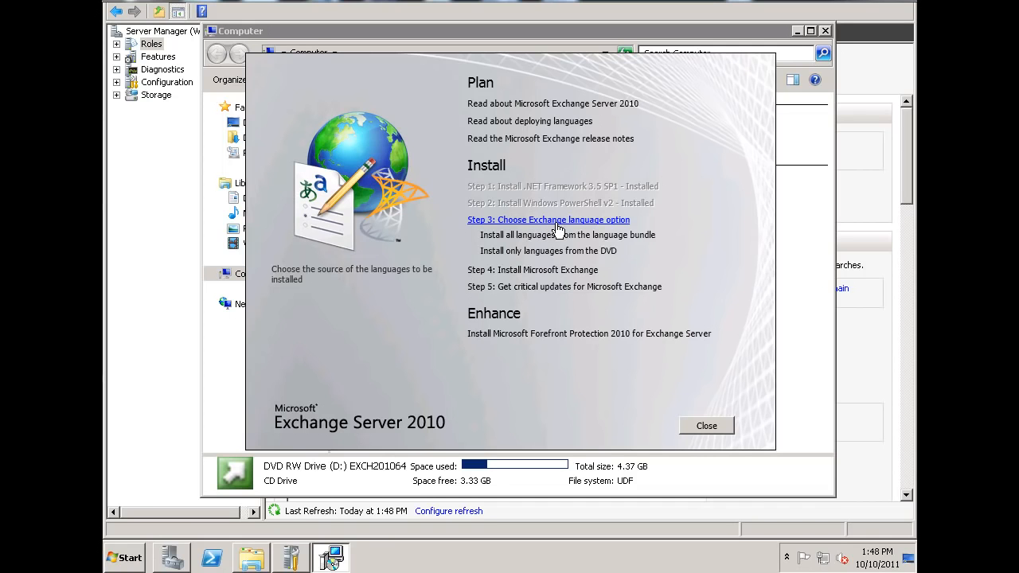
pyautogui.click(532, 252)
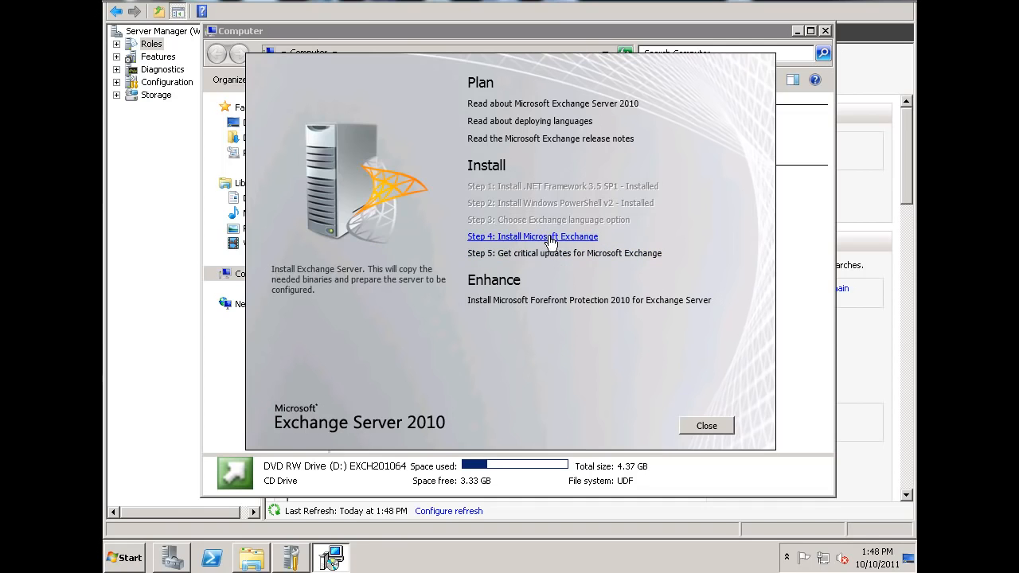
pyautogui.click(553, 241)
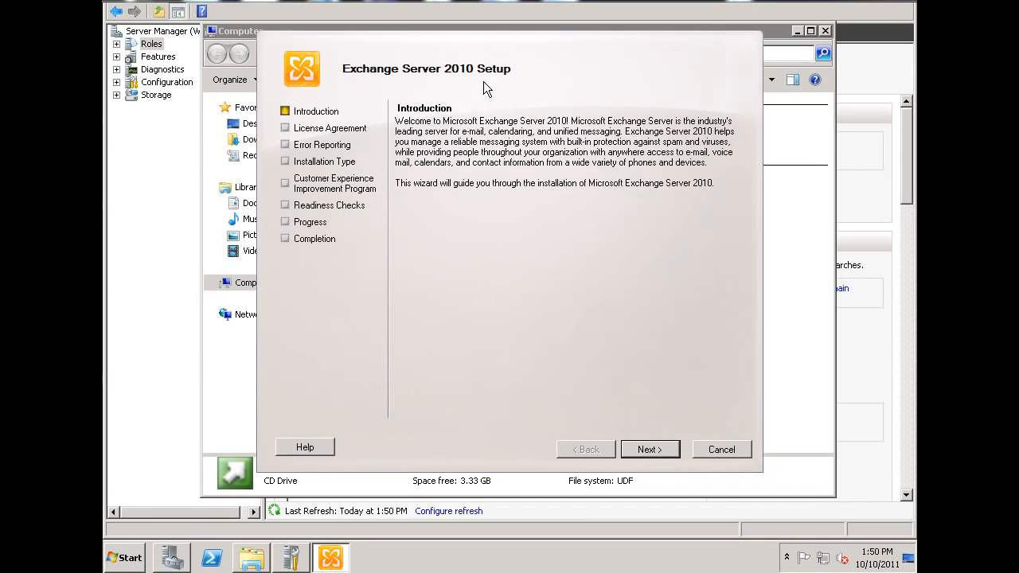
# Step: Move past the Introduction and accept the license agreement terms
pyautogui.click(651, 448)
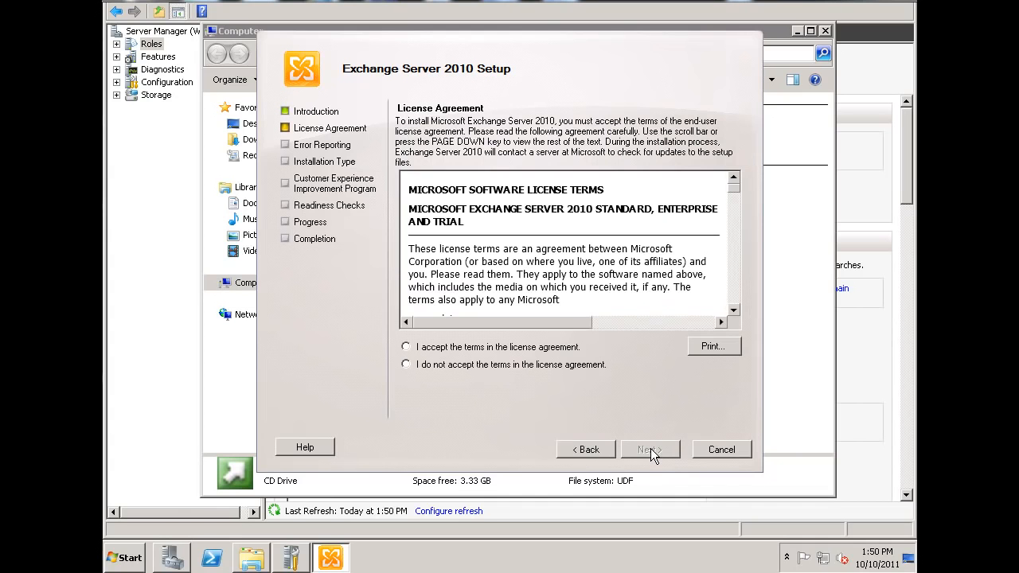
pyautogui.click(419, 348)
pyautogui.click(653, 455)
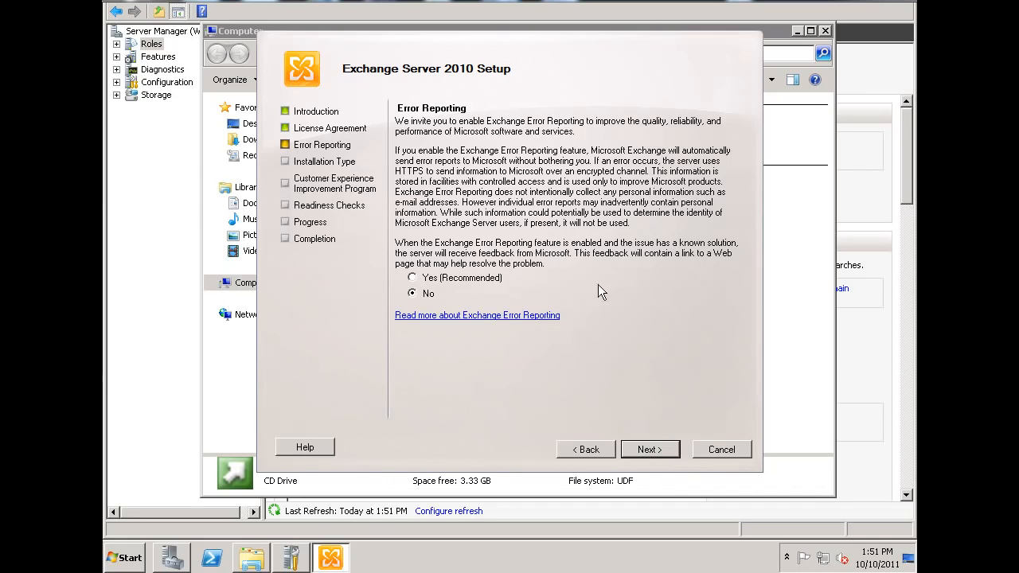
# Step: Leave error reporting off and select Typical Exchange Server Installation
pyautogui.click(651, 450)
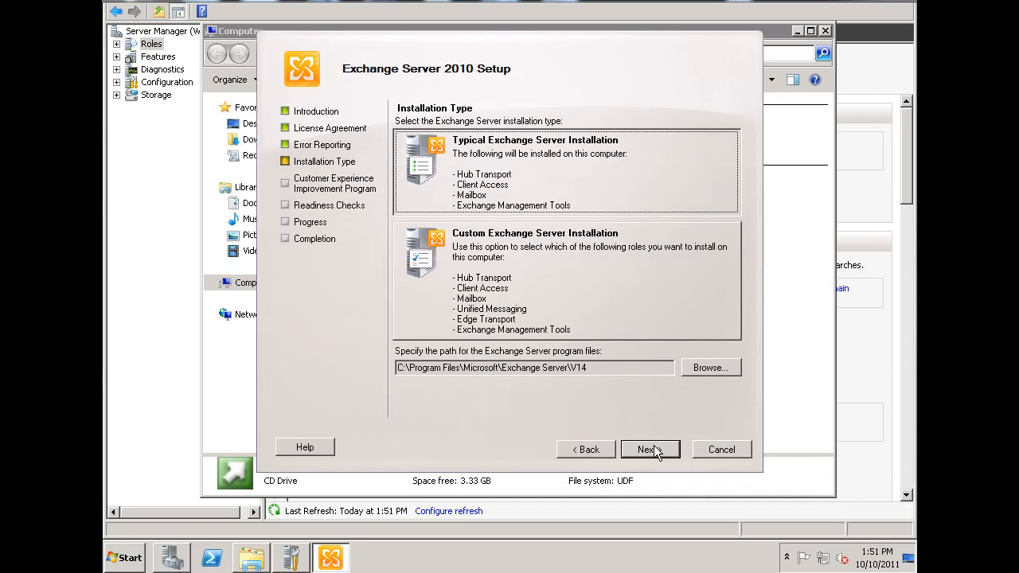
pyautogui.click(639, 329)
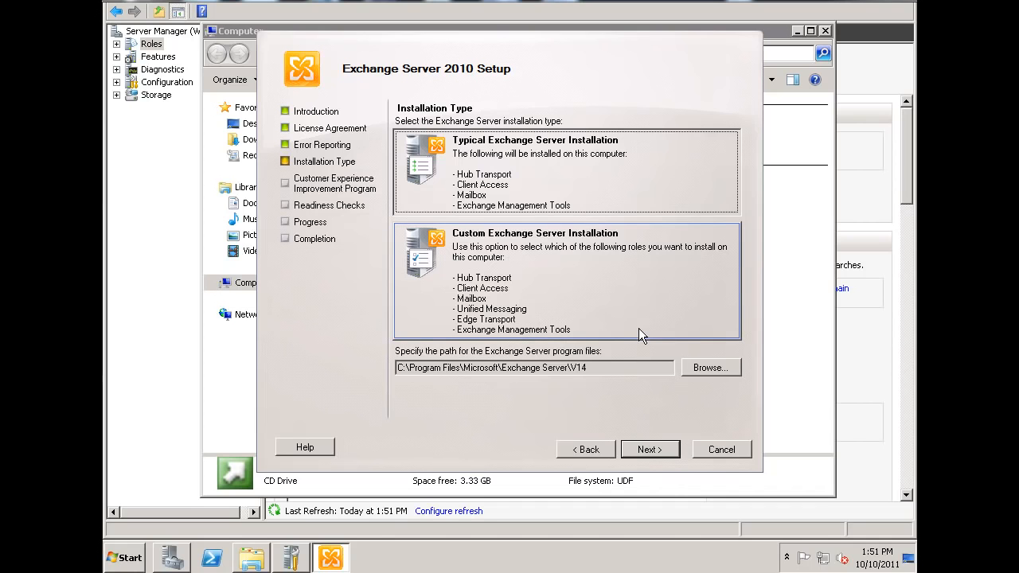
pyautogui.click(693, 191)
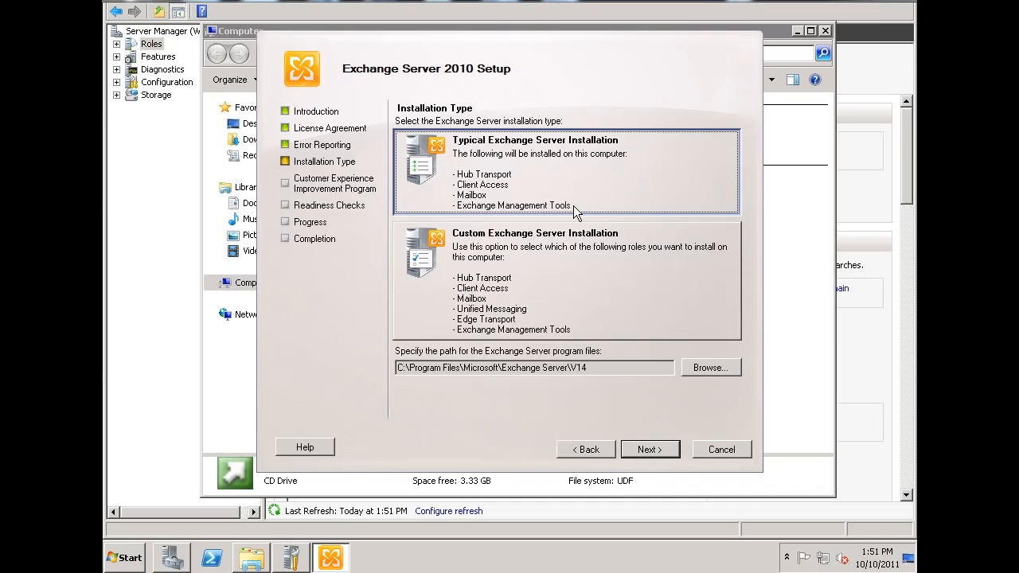
pyautogui.click(567, 295)
# Step: Name the Exchange organization 'Mail for Dansgames'
pyautogui.click(652, 448)
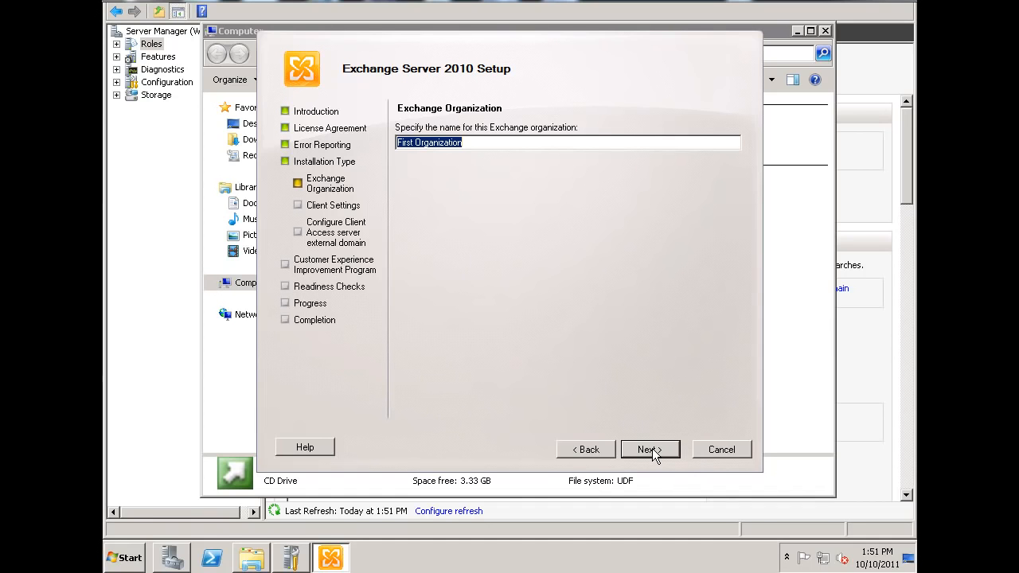
pyautogui.write('Mail')
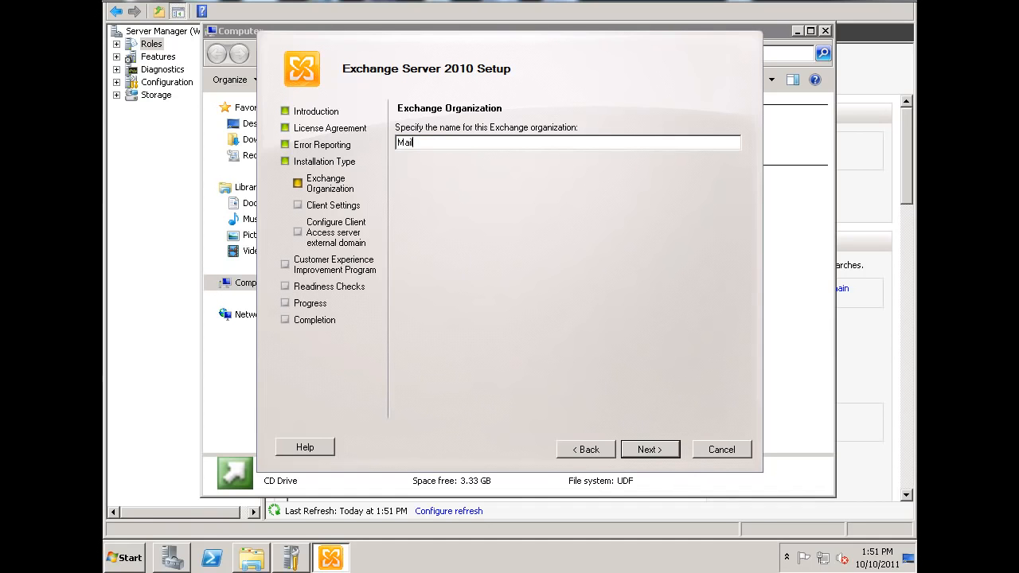
pyautogui.write(' for Dansgames')
pyautogui.click(650, 449)
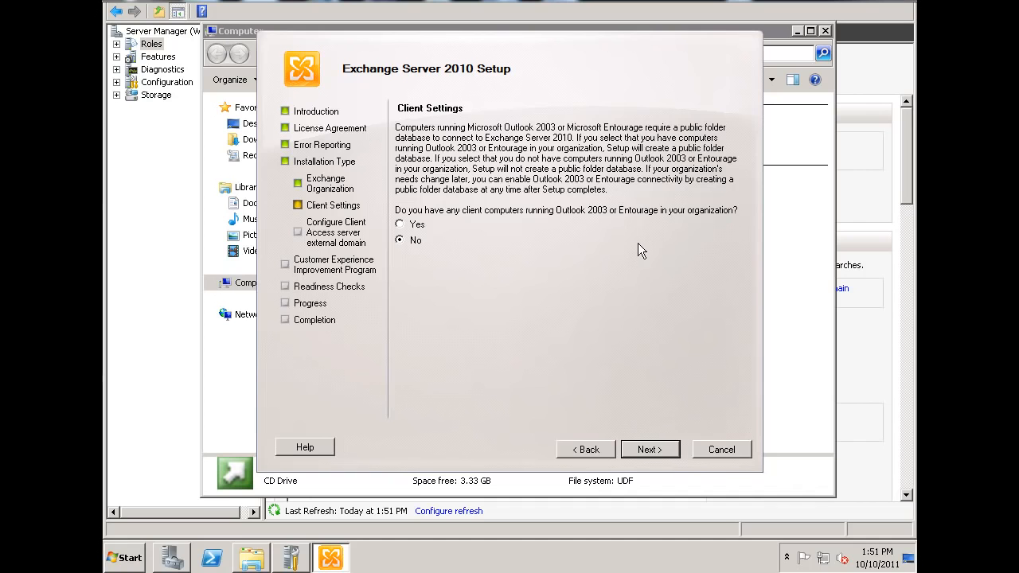
# Step: Skip Outlook 2003 support and make Client Access Internet-facing with domain mail.dansgames.com
pyautogui.click(653, 449)
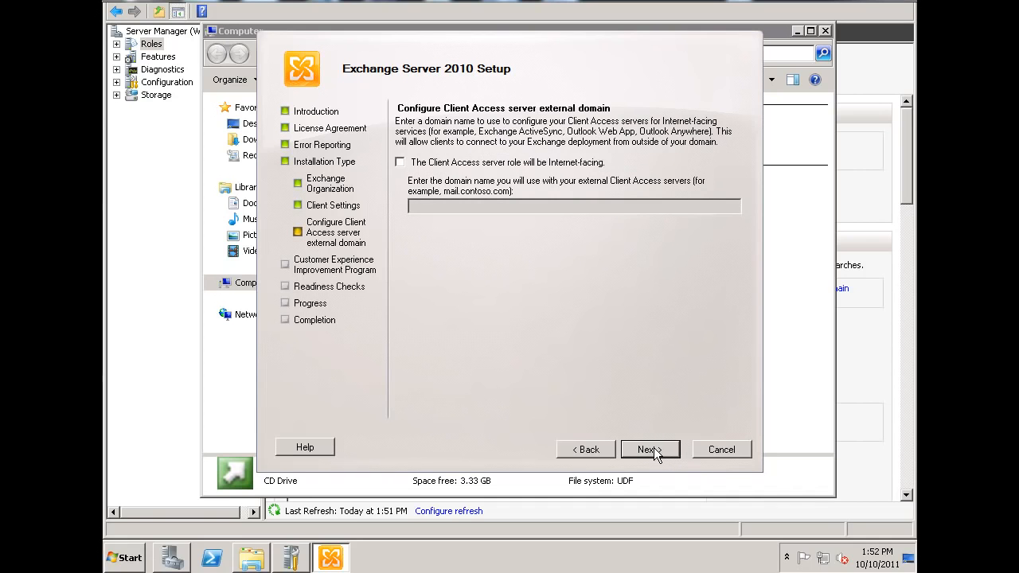
pyautogui.click(399, 162)
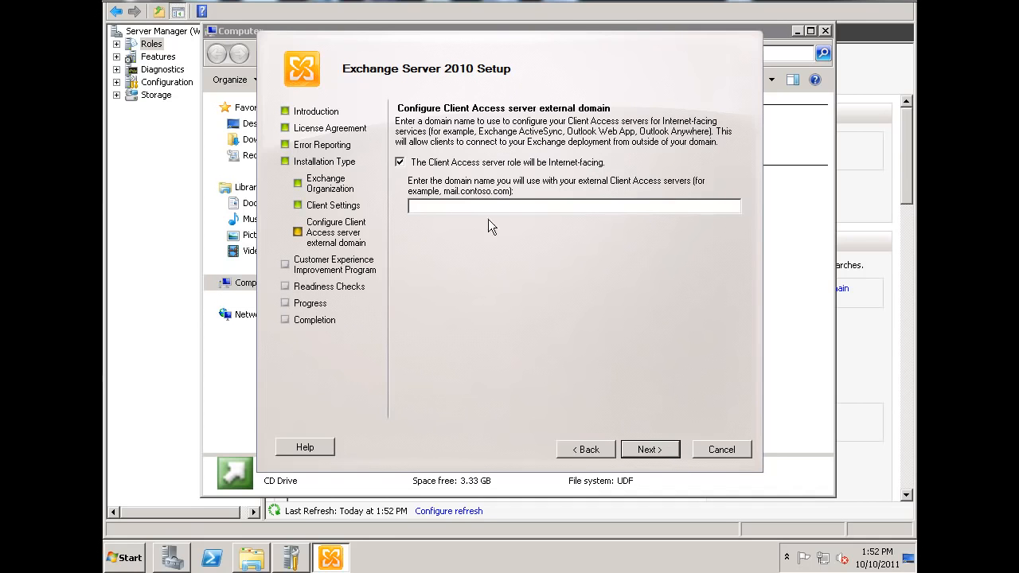
pyautogui.click(430, 205)
pyautogui.write('mail.c')
pyautogui.write('ansgames.com')
# Step: Decline the Customer Experience Improvement Program and start the readiness checks
pyautogui.click(650, 450)
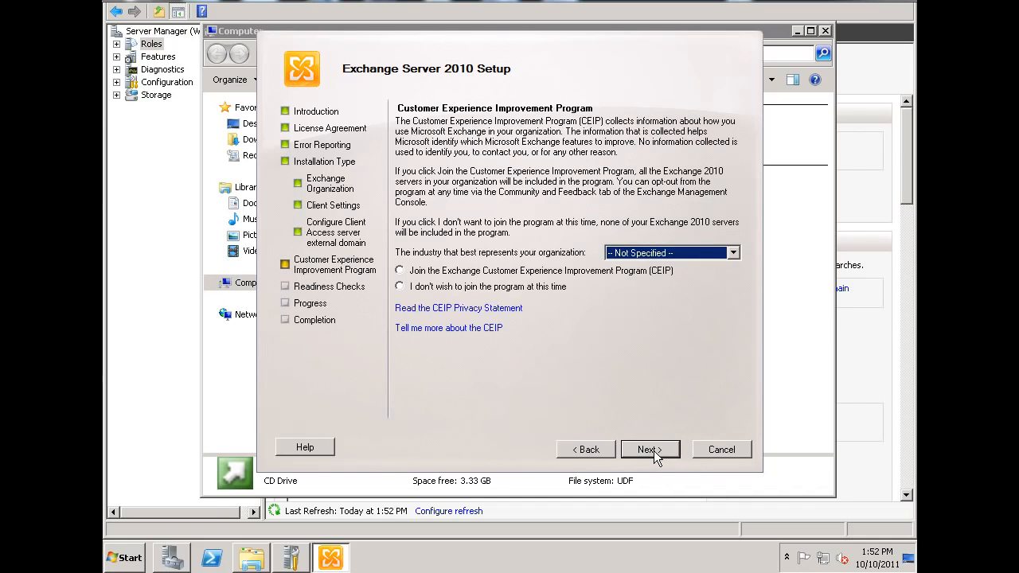
pyautogui.click(400, 287)
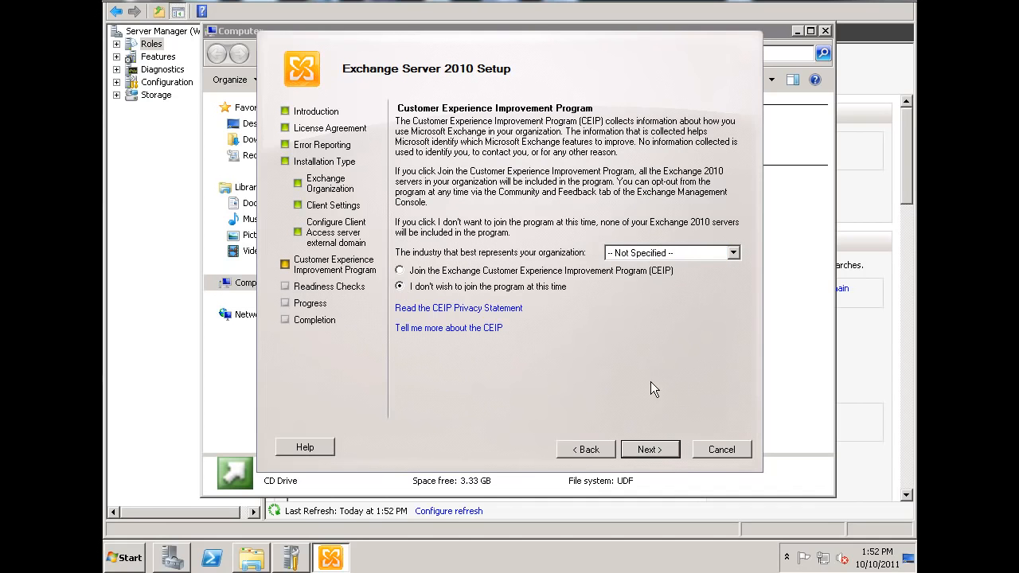
pyautogui.click(650, 450)
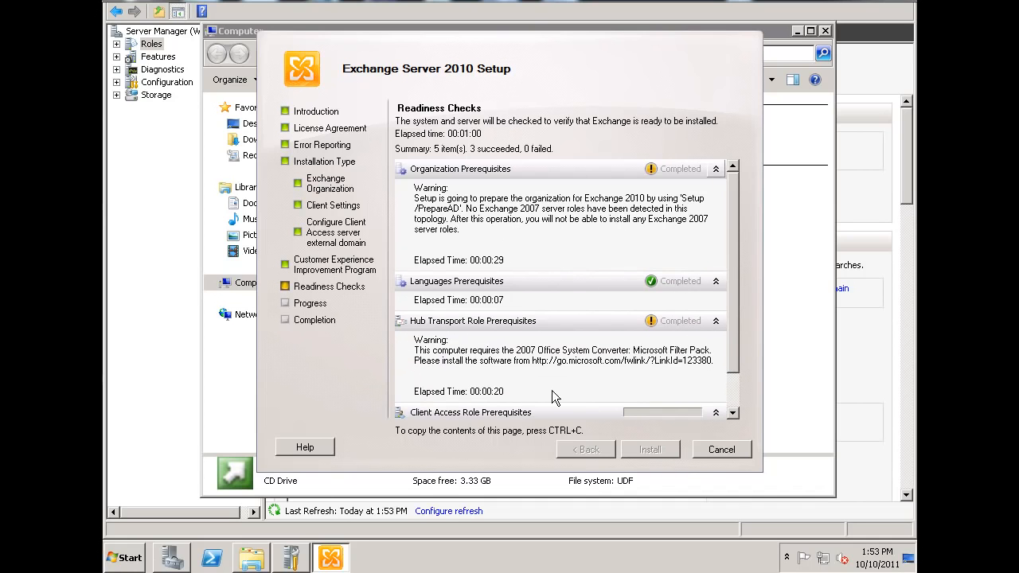
# Step: Scroll the readiness check results until all five succeed with 0 failed
pyautogui.moveTo(730, 258); pyautogui.dragTo(736, 326)
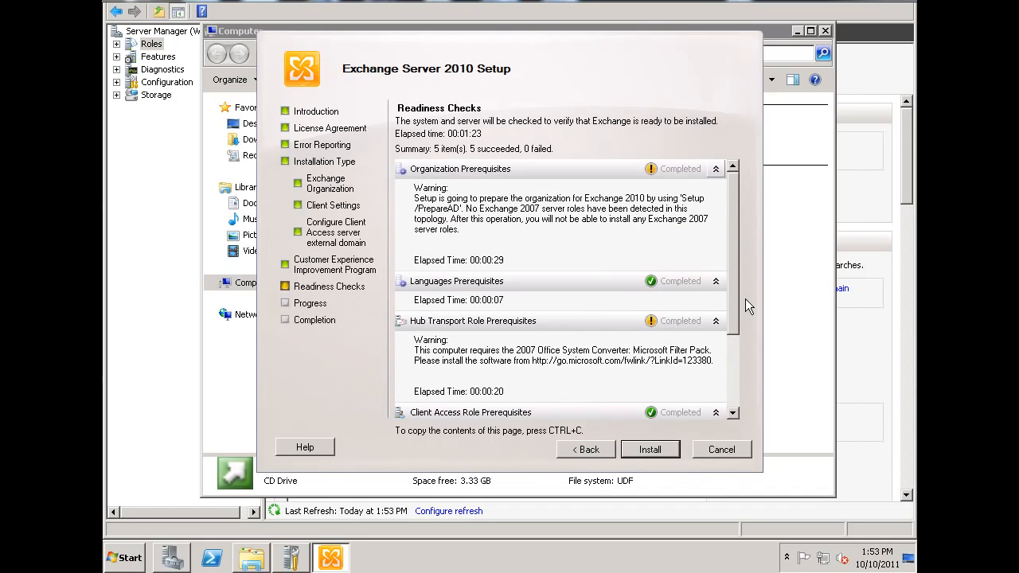
pyautogui.moveTo(734, 304); pyautogui.dragTo(733, 326)
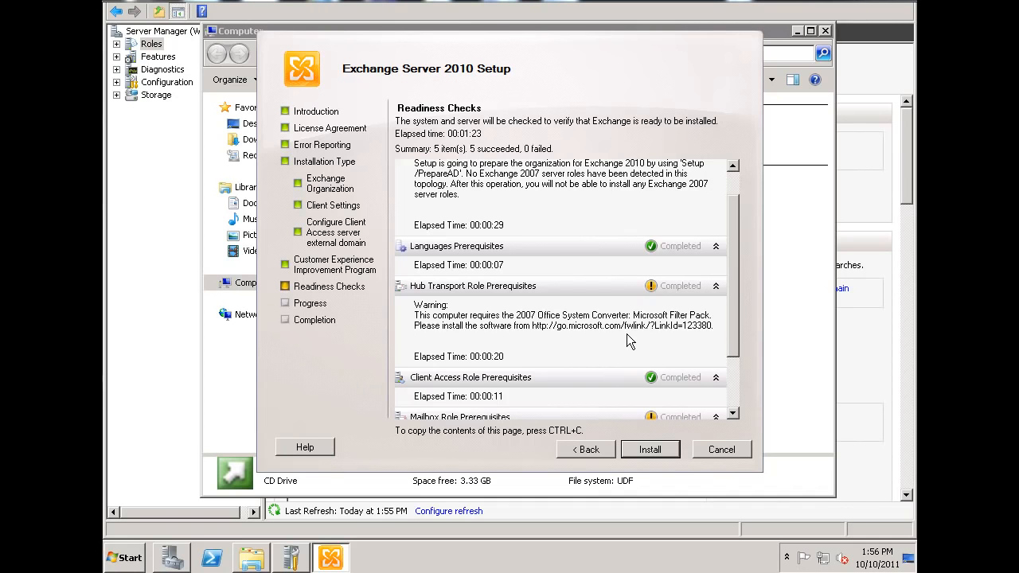
# Step: Install Exchange and follow the progress list until the Completion page appears
pyautogui.click(659, 457)
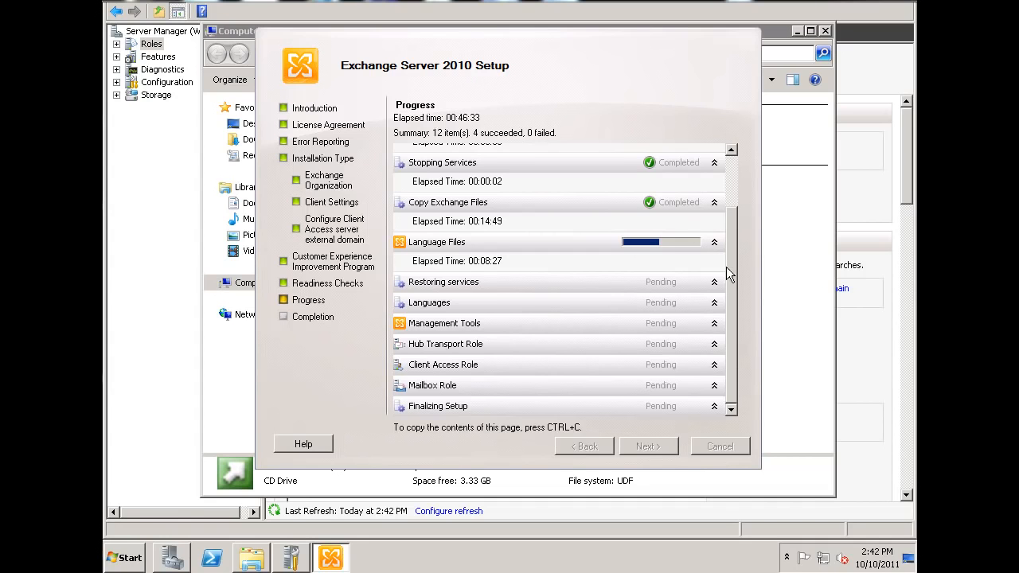
pyautogui.moveTo(733, 283); pyautogui.dragTo(733, 218)
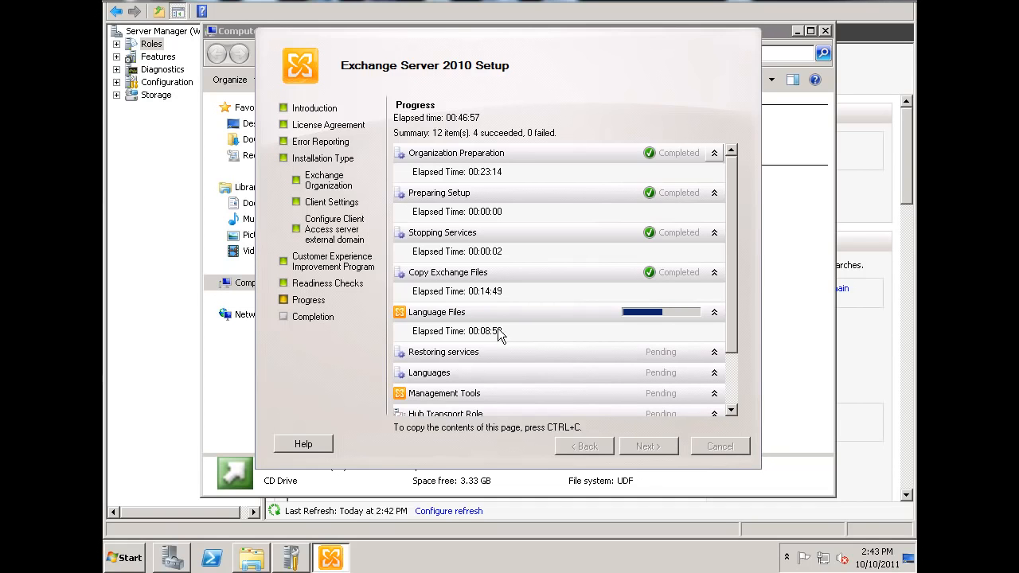
pyautogui.moveTo(733, 182); pyautogui.dragTo(733, 234)
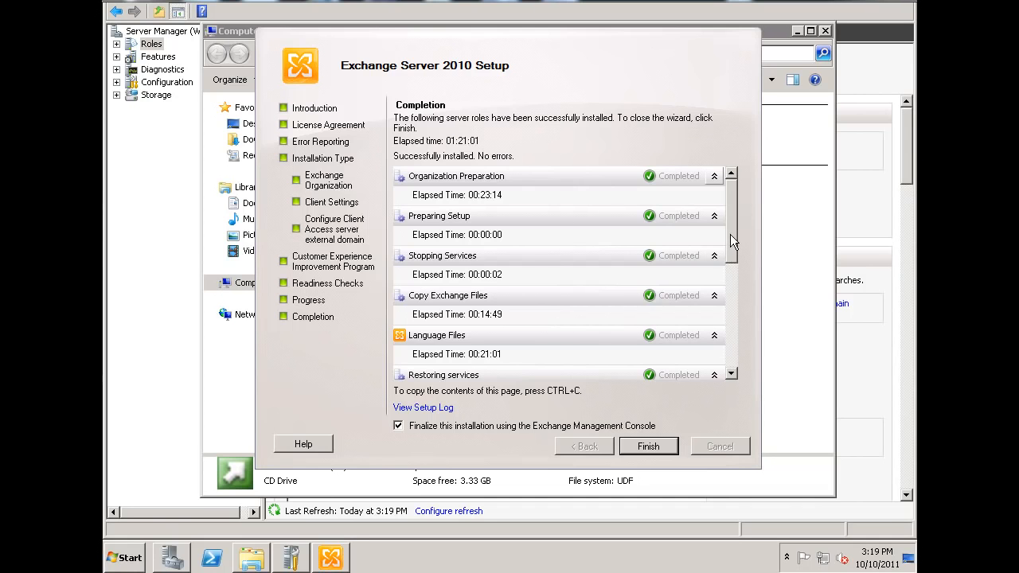
# Step: Review the completion results and finish setup with 'Finalize this installation' kept ticked
pyautogui.scroll(-3, 733, 271)
pyautogui.moveTo(733, 275); pyautogui.dragTo(740, 360)
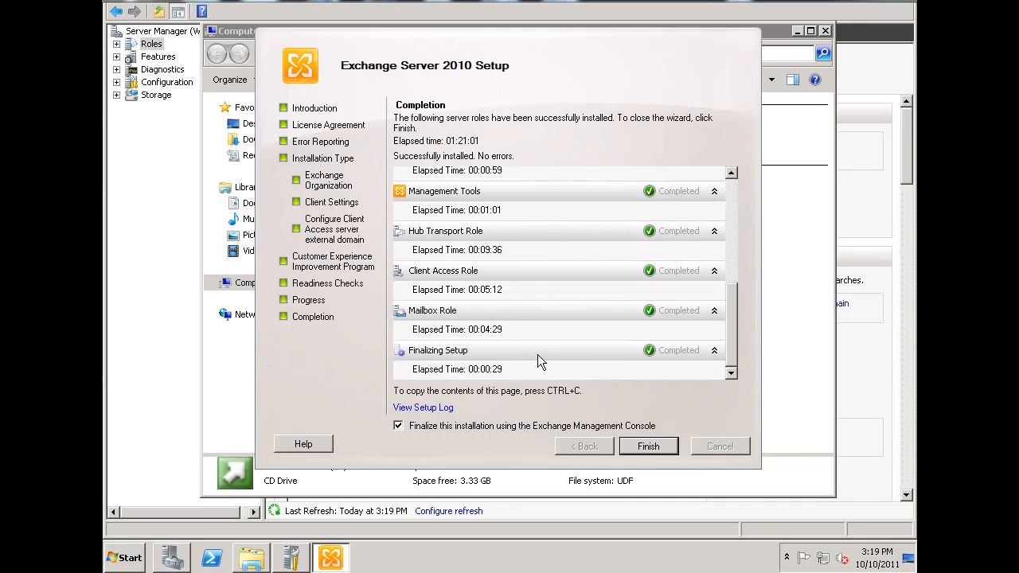
pyautogui.moveTo(732, 332); pyautogui.dragTo(728, 353)
pyautogui.click(648, 447)
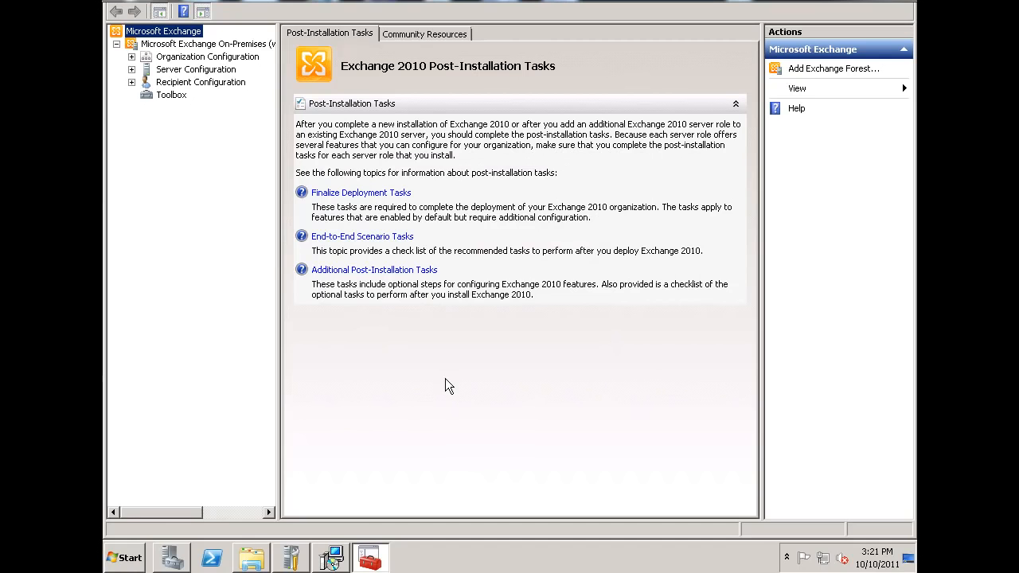
# Step: Expand Organization Configuration and Server Configuration and view the server-level settings
pyautogui.click(132, 56)
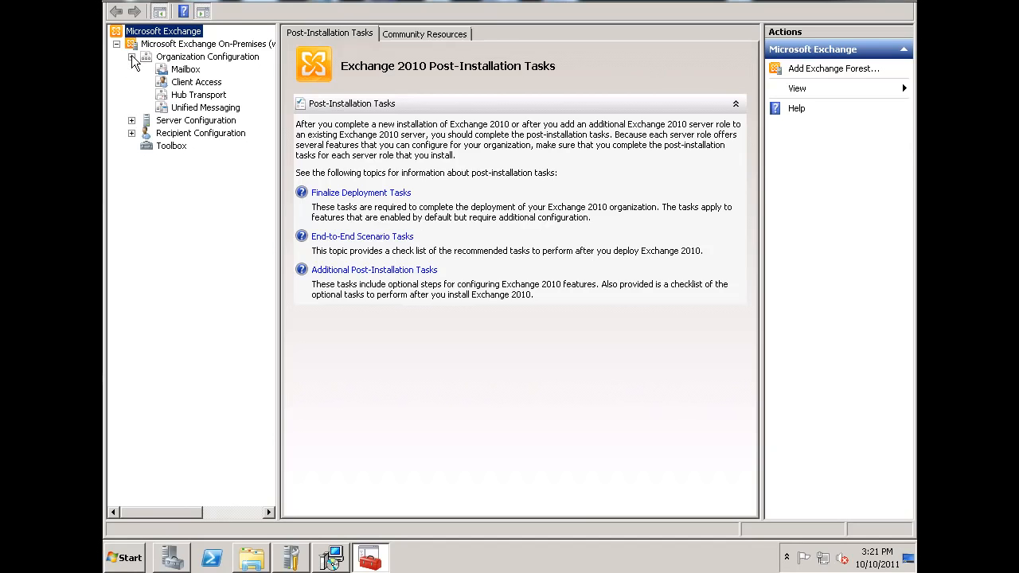
pyautogui.click(132, 121)
pyautogui.click(147, 60)
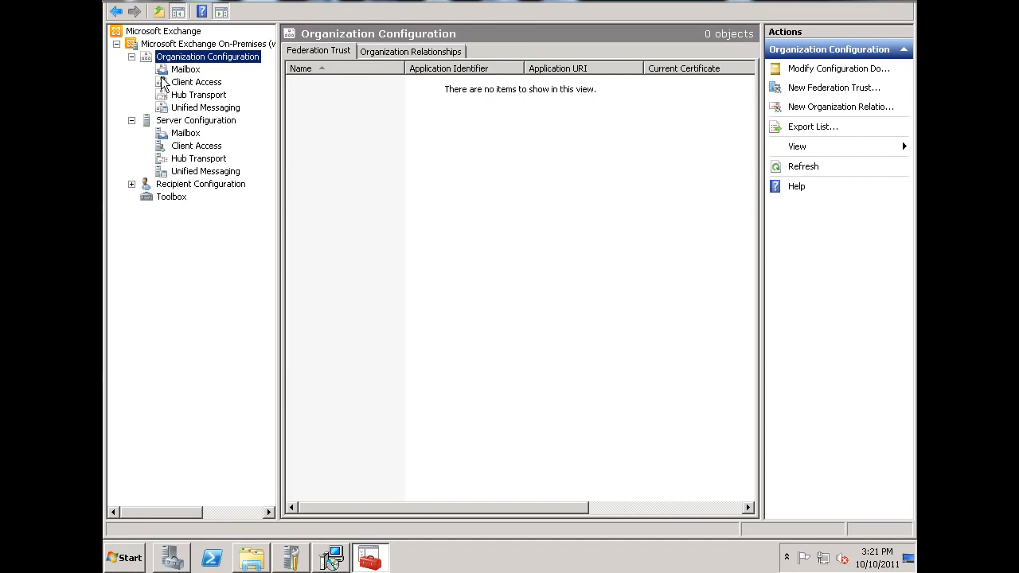
pyautogui.click(167, 124)
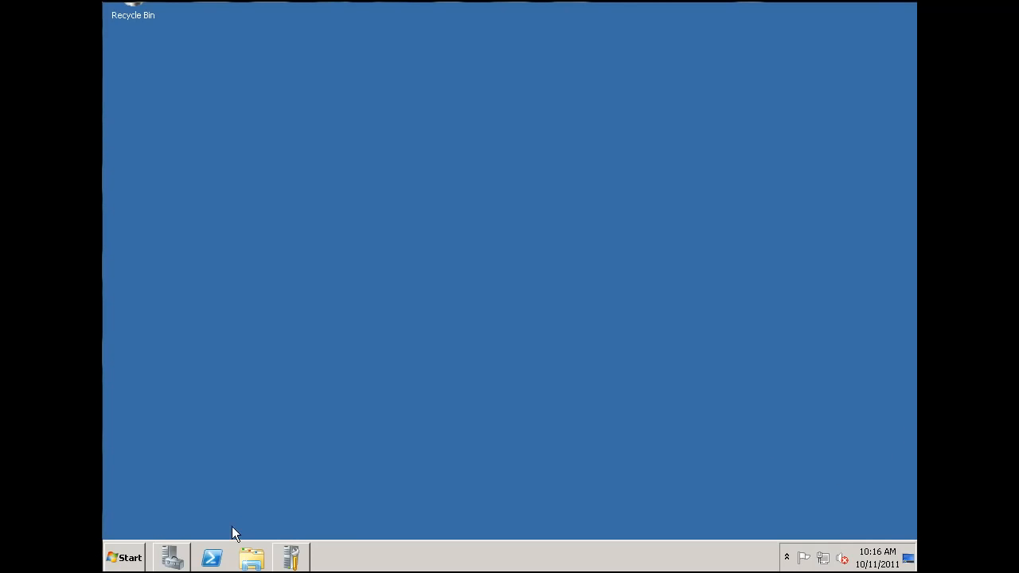
# Step: Open Server Manager and expand Roles > AD Domain Services > AD Users and Computers to show dansgames.com's contents
pyautogui.click(174, 558)
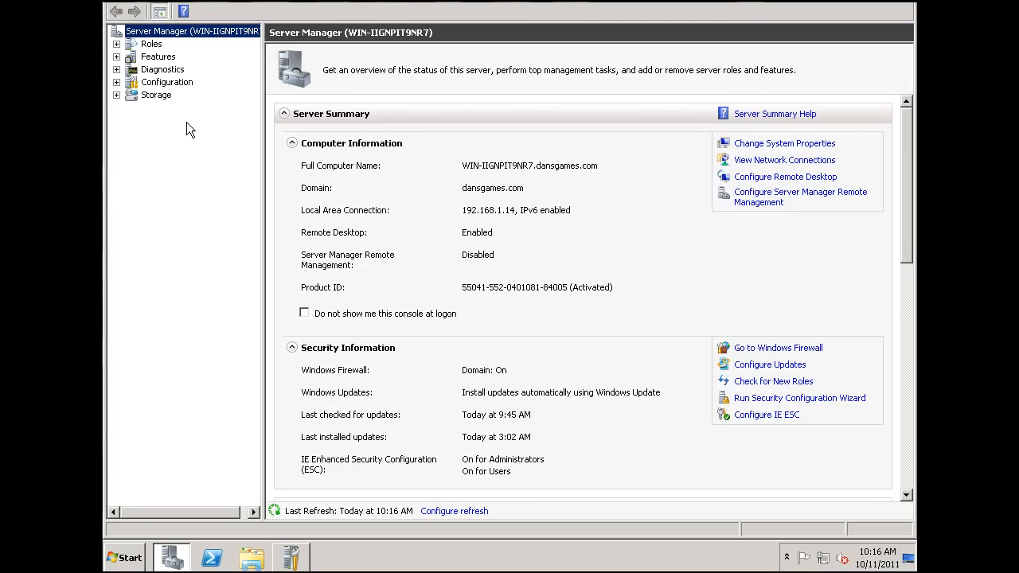
pyautogui.click(116, 45)
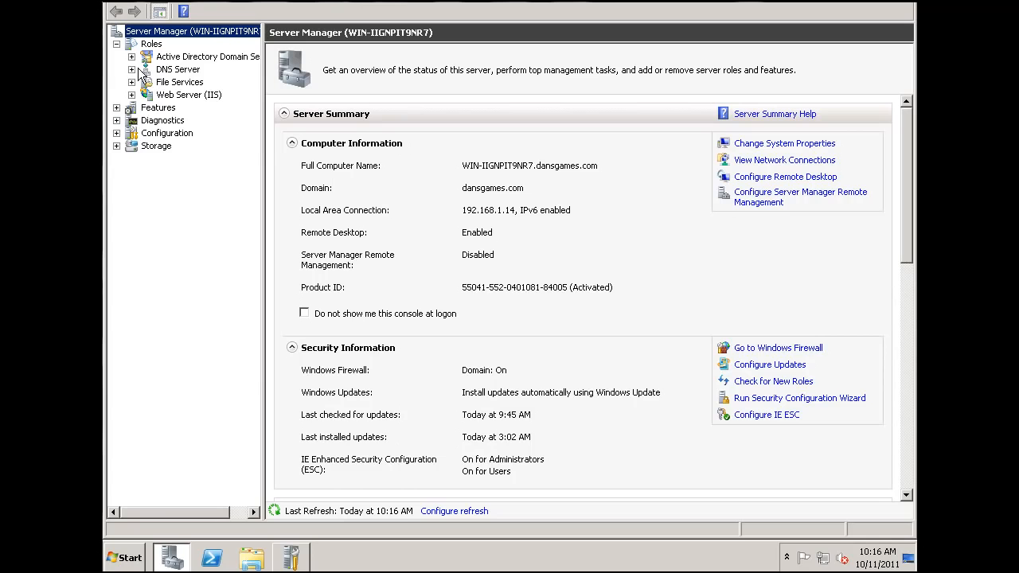
pyautogui.click(132, 58)
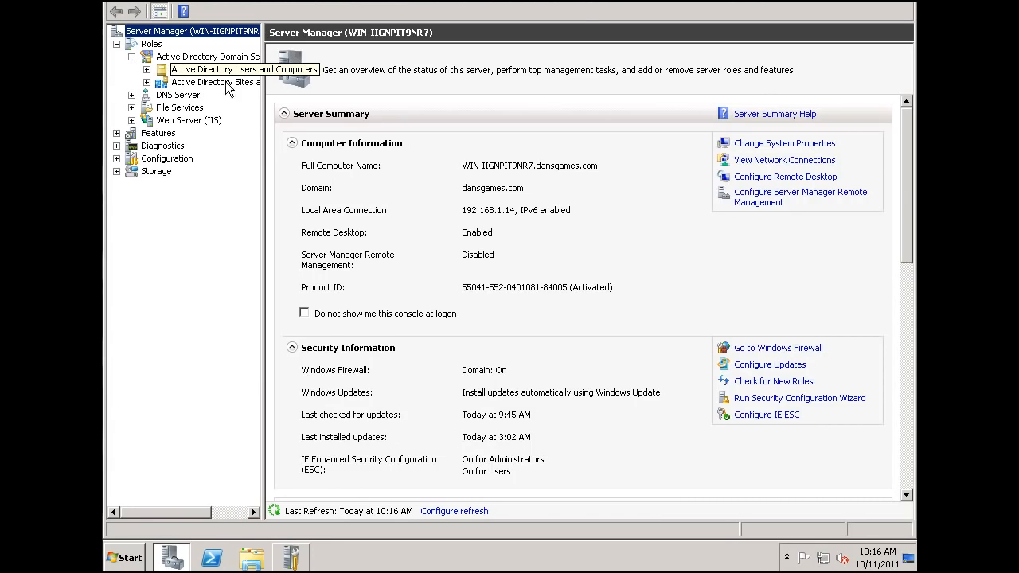
pyautogui.moveTo(263, 116); pyautogui.dragTo(298, 117)
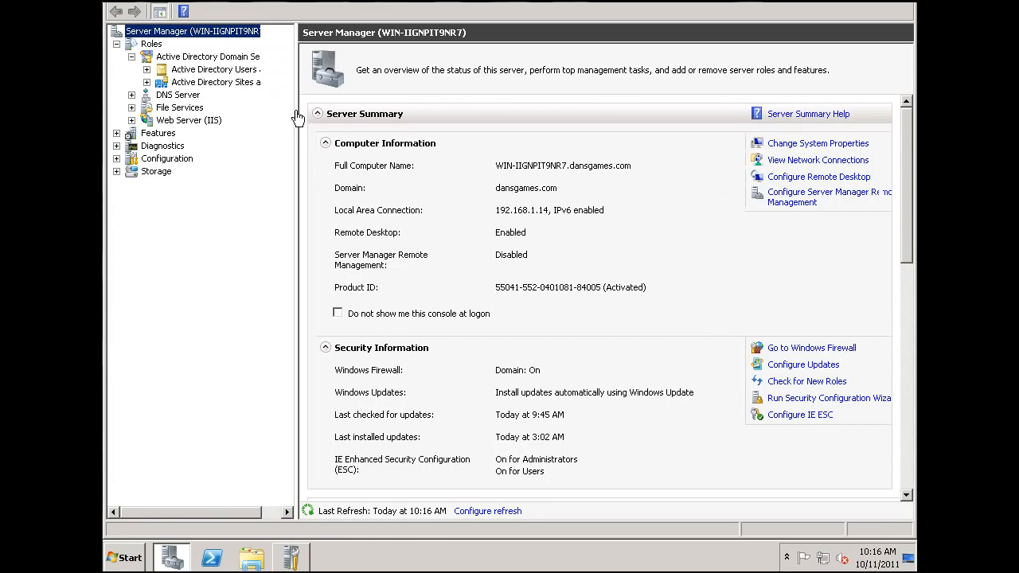
pyautogui.click(147, 72)
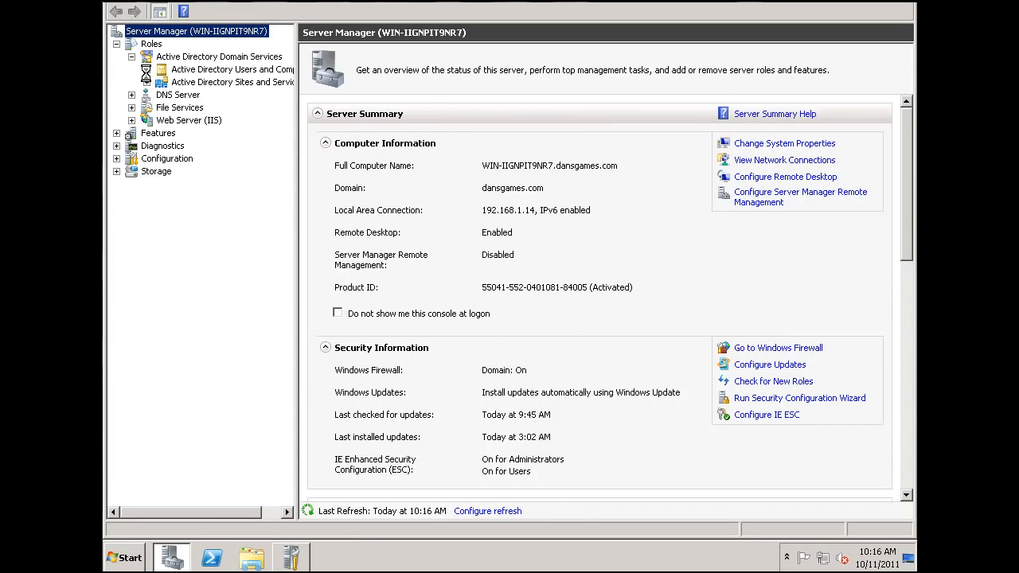
pyautogui.moveTo(295, 217); pyautogui.dragTo(322, 217)
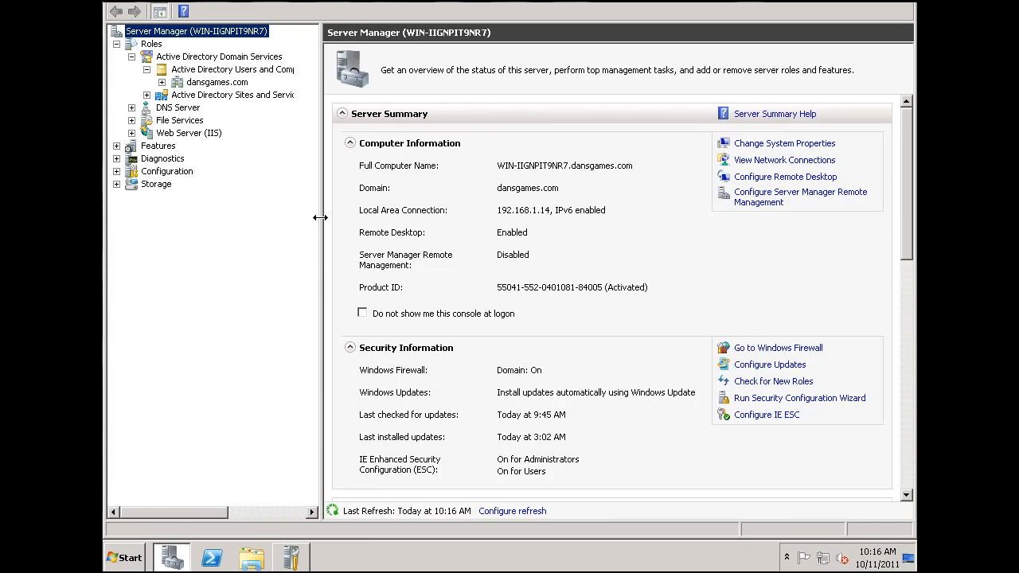
pyautogui.click(162, 83)
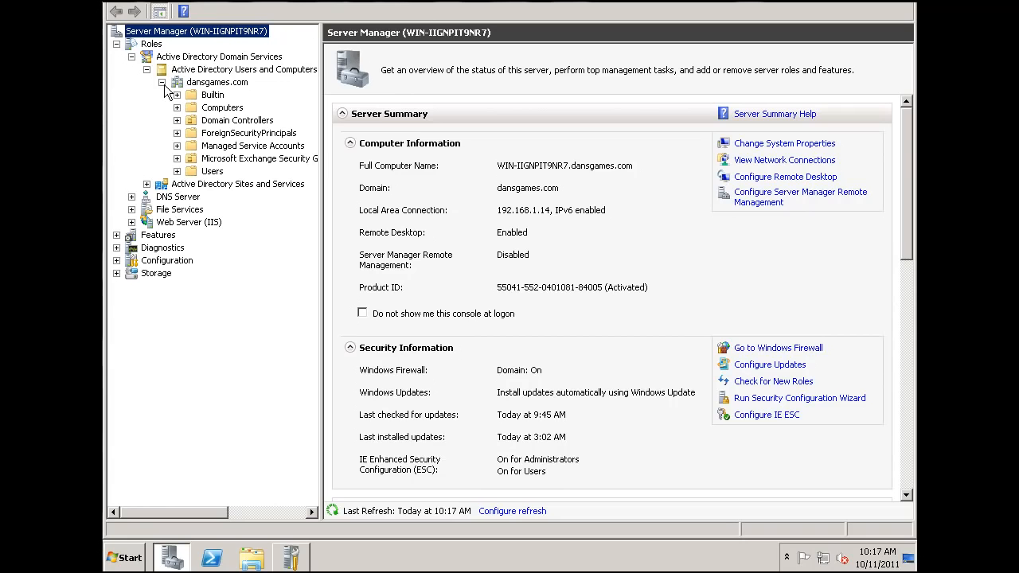
pyautogui.click(179, 83)
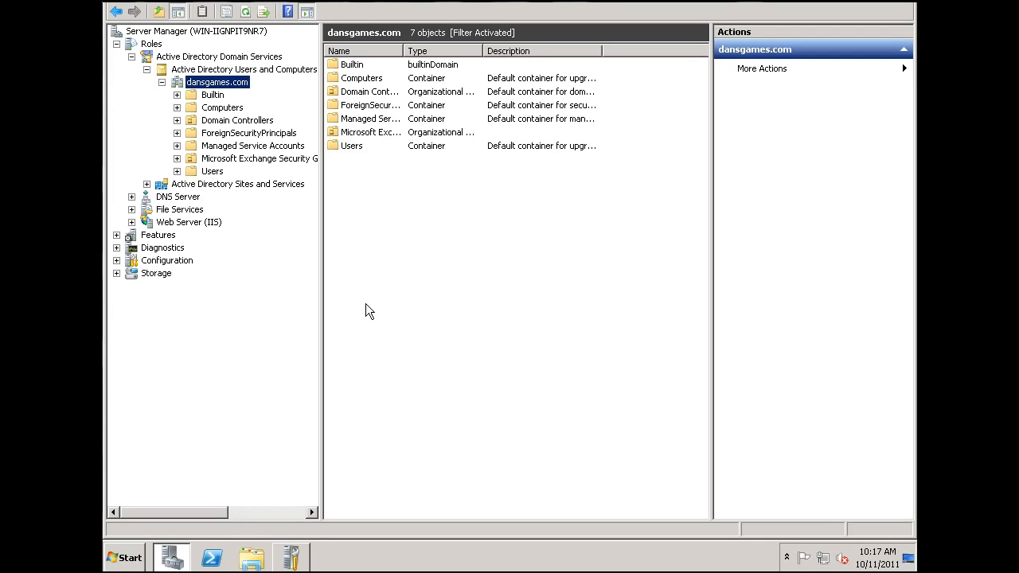
# Step: Start a new domain user with first name and logon name 'student'
pyautogui.rightClick(406, 258)
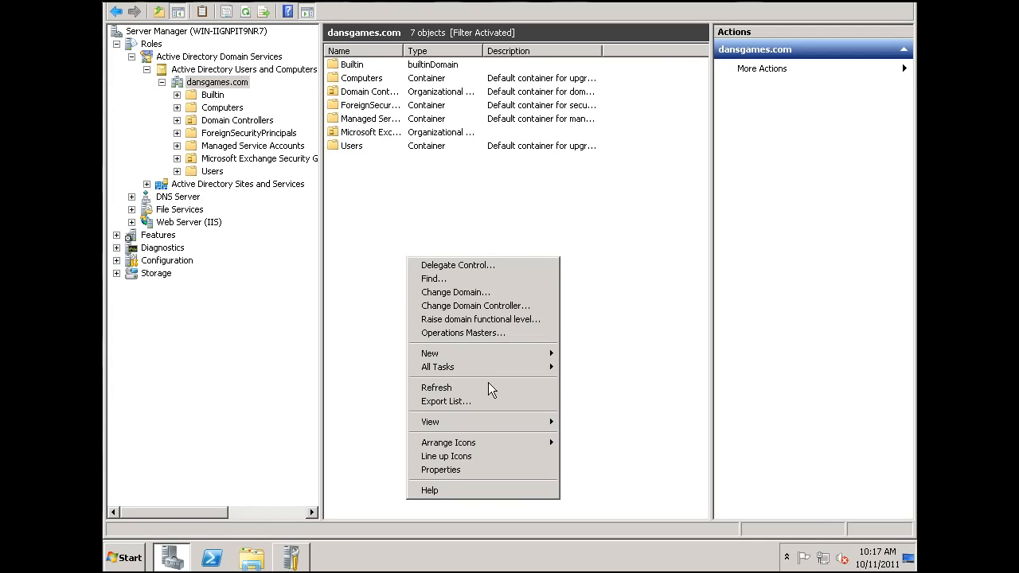
pyautogui.moveTo(467, 352)
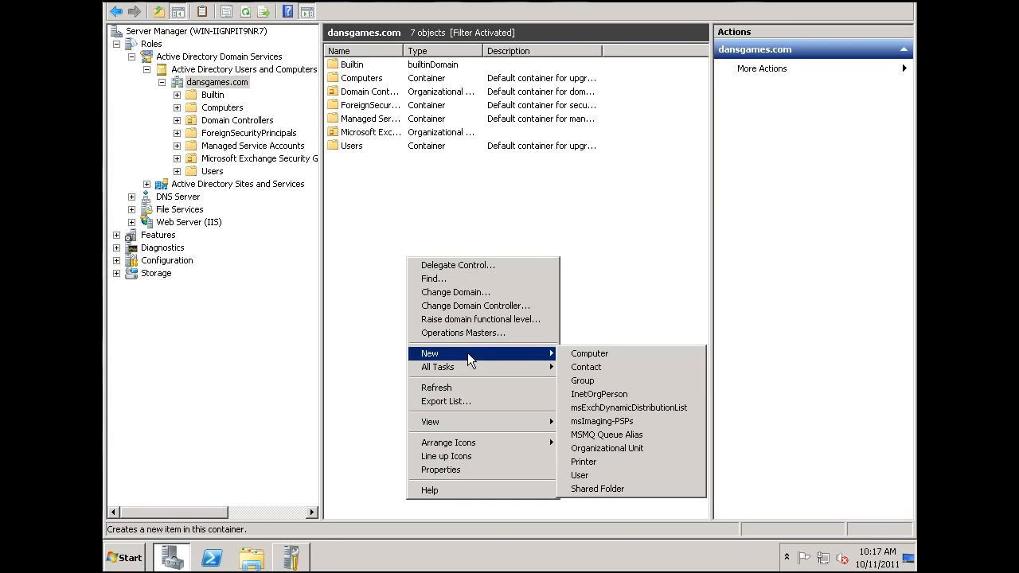
pyautogui.click(580, 476)
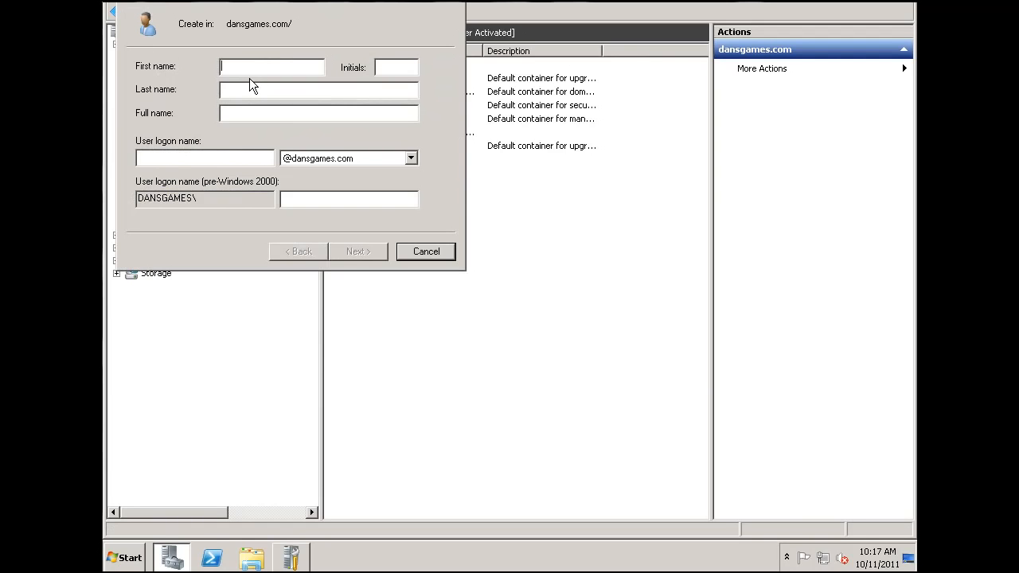
pyautogui.write('student')
pyautogui.click(238, 160)
pyautogui.write('student')
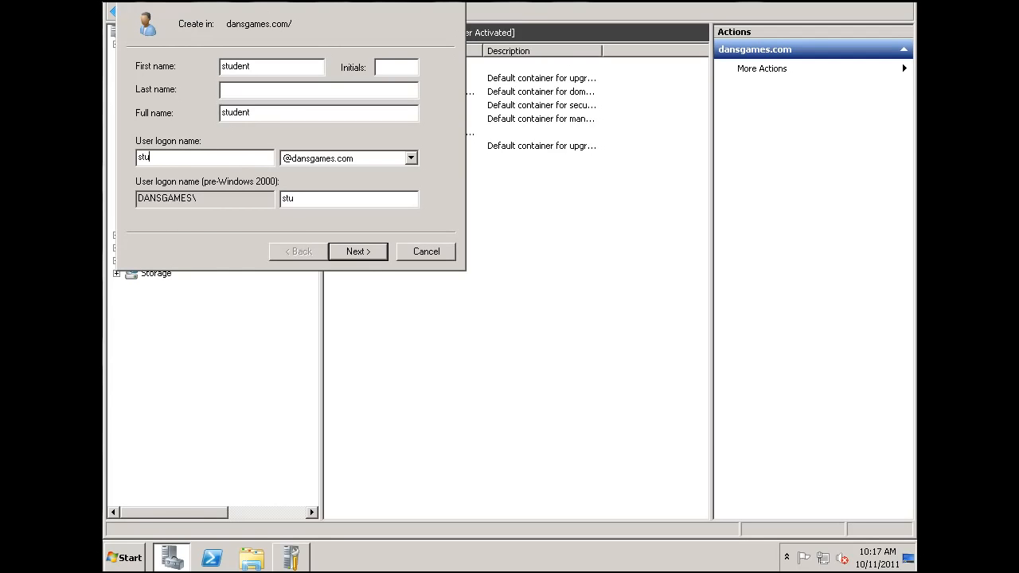
# Step: Set student's password so it never expires and needs no change at next logon, then finish
pyautogui.click(359, 254)
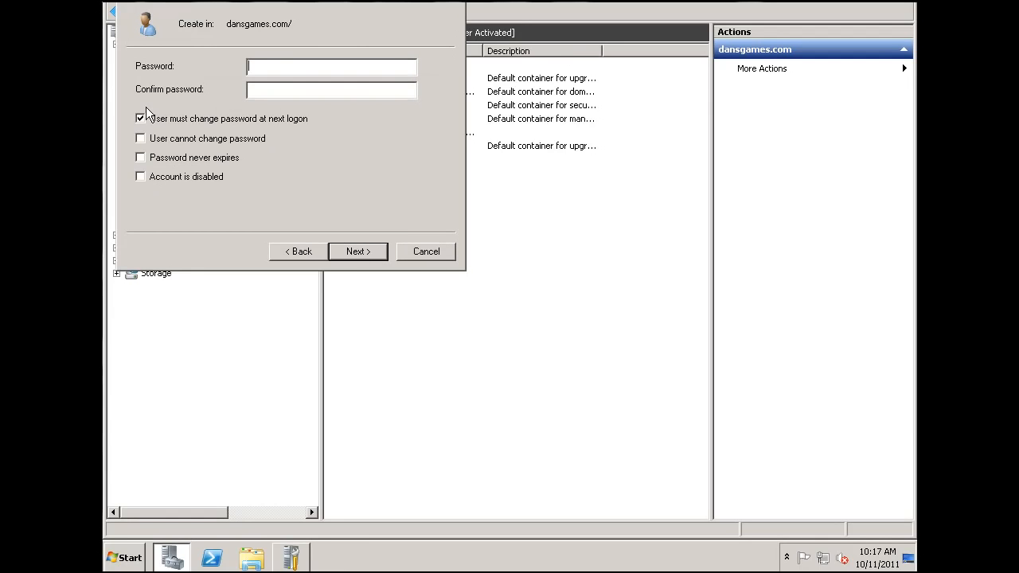
pyautogui.click(140, 119)
pyautogui.click(140, 158)
pyautogui.click(251, 67)
pyautogui.write('Password1!Password1!')
pyautogui.click(327, 65)
pyautogui.click(357, 251)
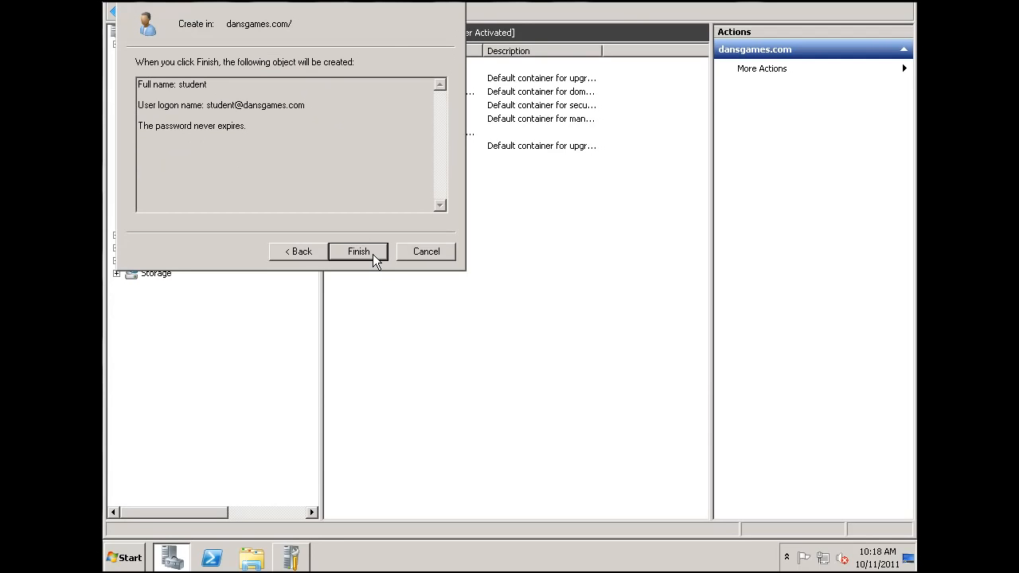
pyautogui.click(373, 254)
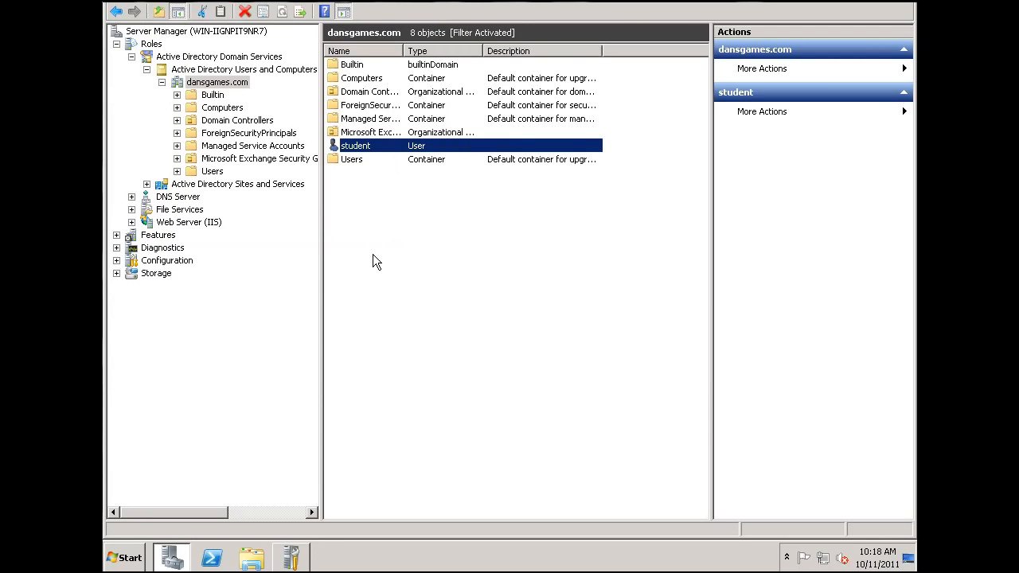
# Step: Start another new domain user with first name and logon name 'admin'
pyautogui.click(426, 228)
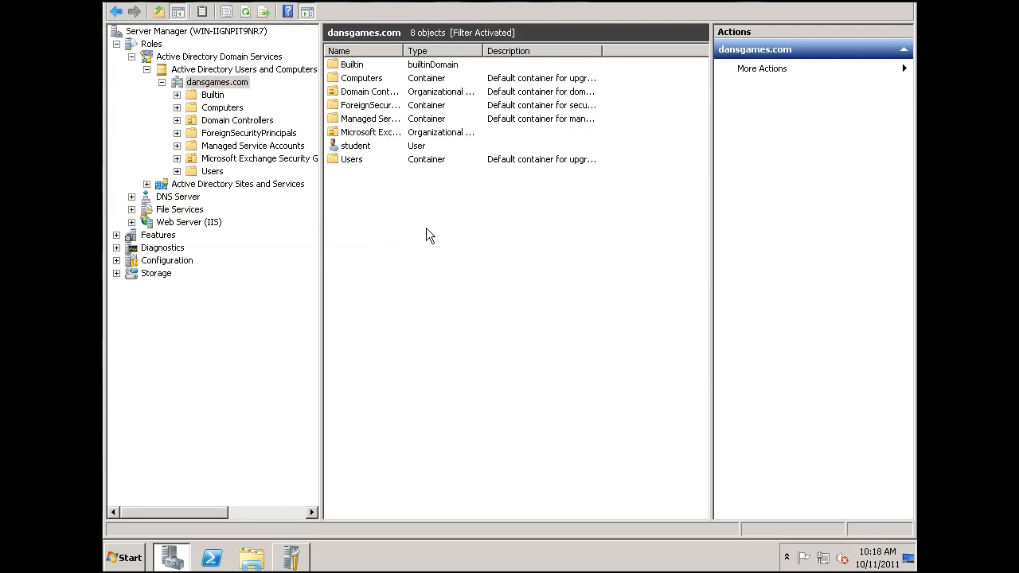
pyautogui.rightClick(363, 207)
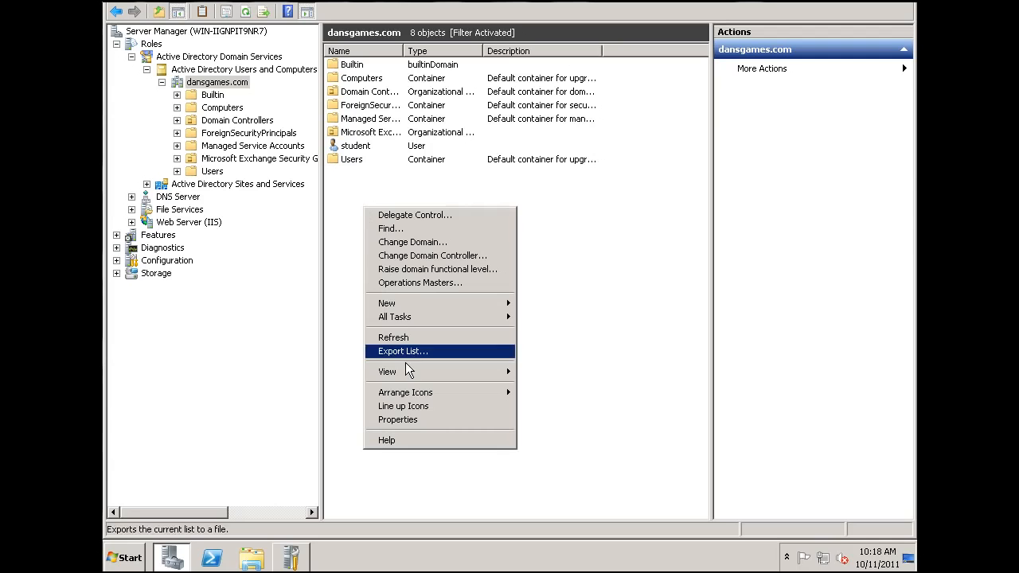
pyautogui.moveTo(416, 307)
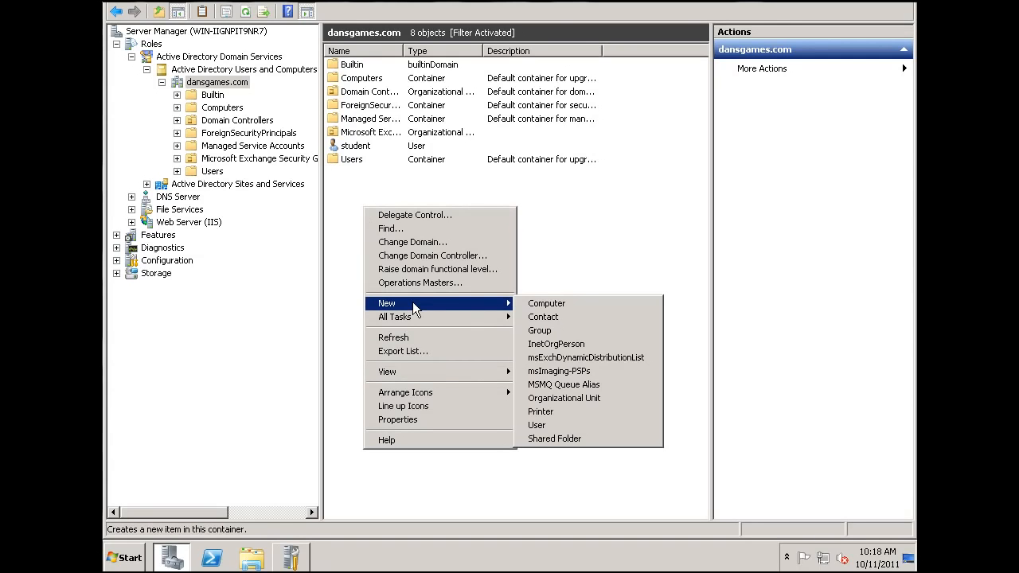
pyautogui.click(550, 428)
pyautogui.write('admin')
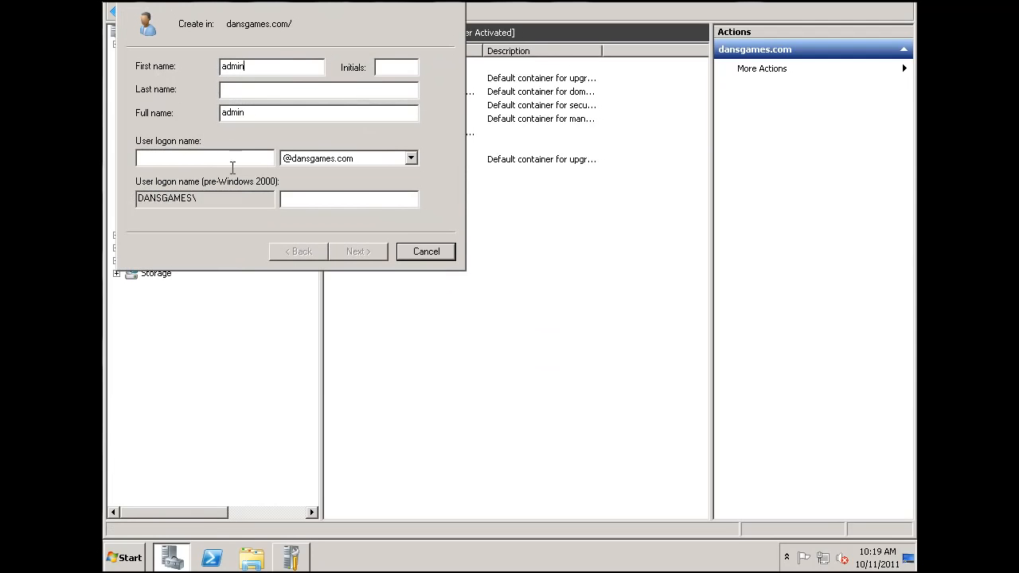
pyautogui.click(232, 157)
pyautogui.write('admin')
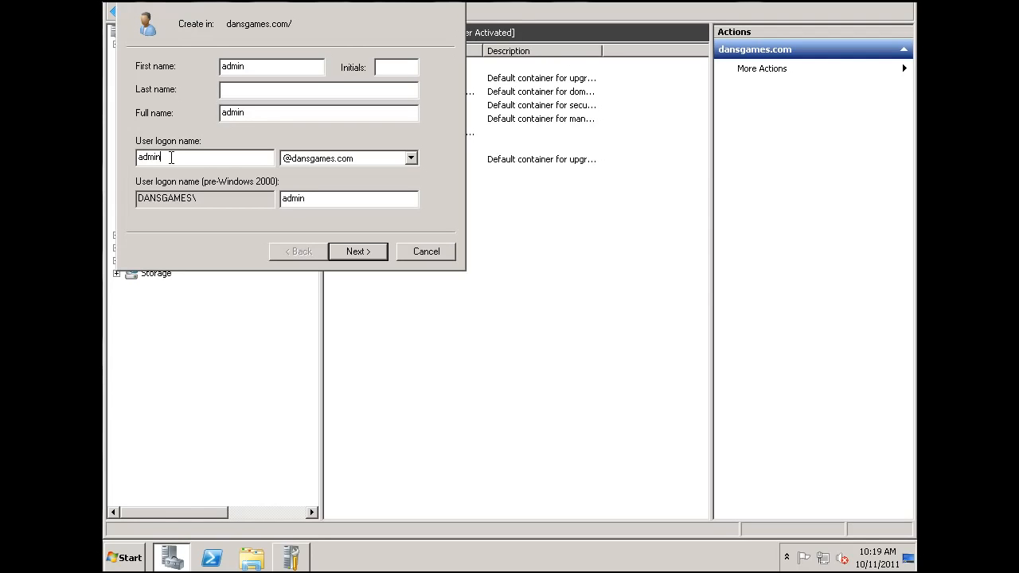
pyautogui.write('mail')
pyautogui.press('BackSpace')
pyautogui.press('BackSpace')
pyautogui.press('BackSpace')
pyautogui.press('BackSpace')
# Step: Give admin a confirmed password that never expires and needs no change at next logon, then finish
pyautogui.click(368, 256)
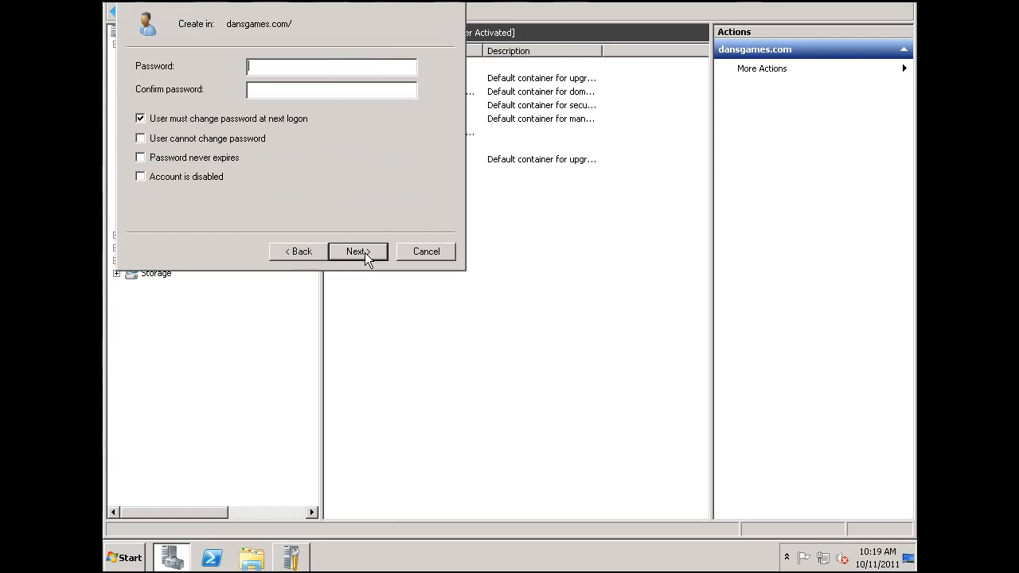
pyautogui.click(140, 119)
pyautogui.click(140, 159)
pyautogui.click(262, 69)
pyautogui.write('***********')
pyautogui.click(370, 89)
pyautogui.write('***********')
pyautogui.click(359, 252)
pyautogui.click(377, 252)
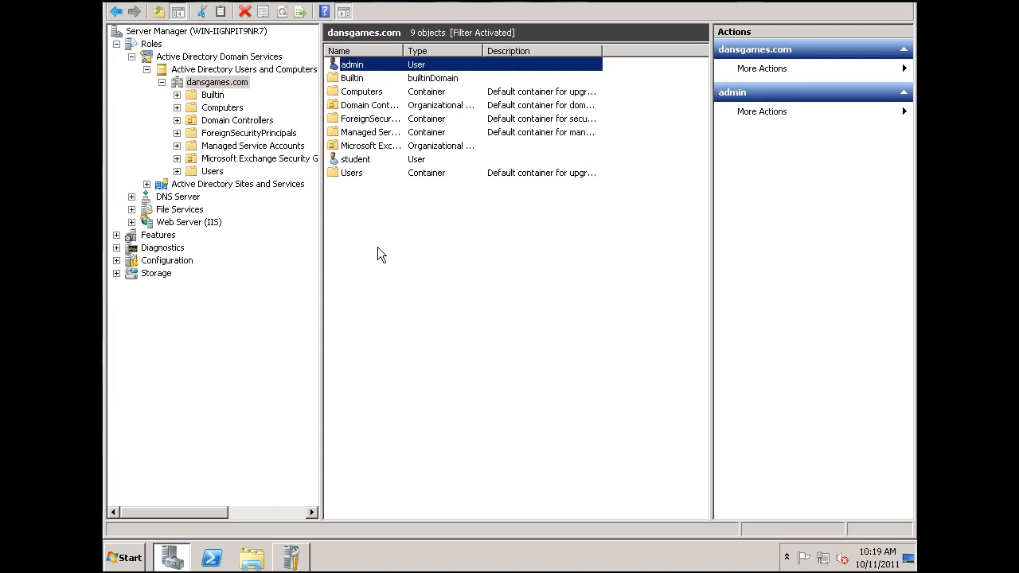
# Step: Start a third new user in dansgames.com and begin typing the user's first name
pyautogui.click(375, 247)
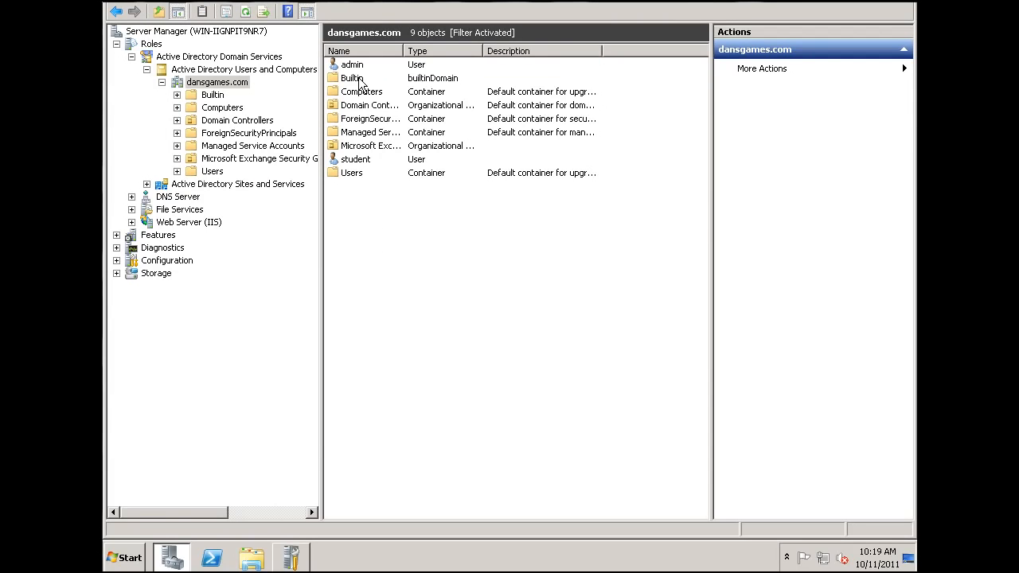
pyautogui.rightClick(382, 241)
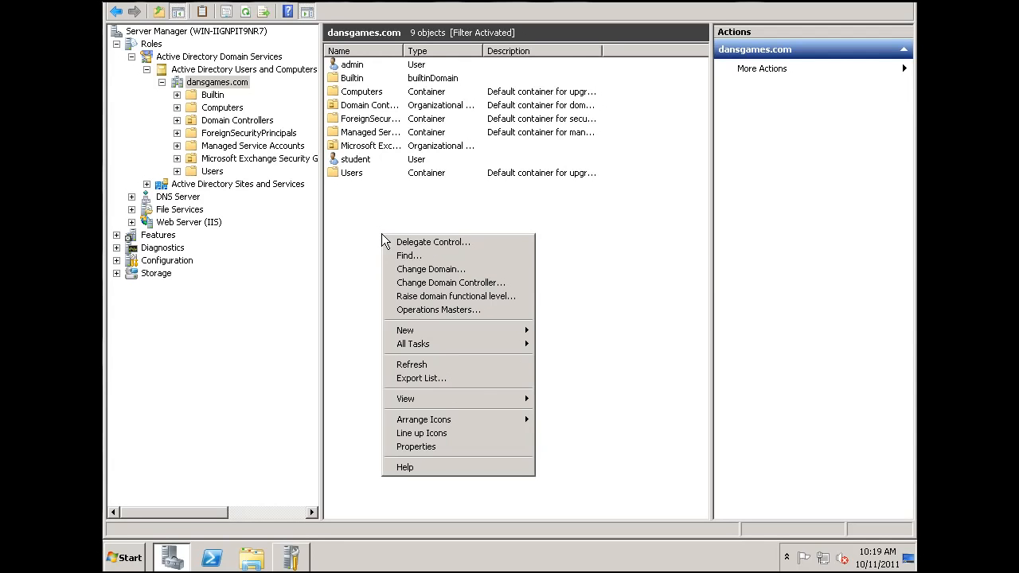
pyautogui.moveTo(448, 331)
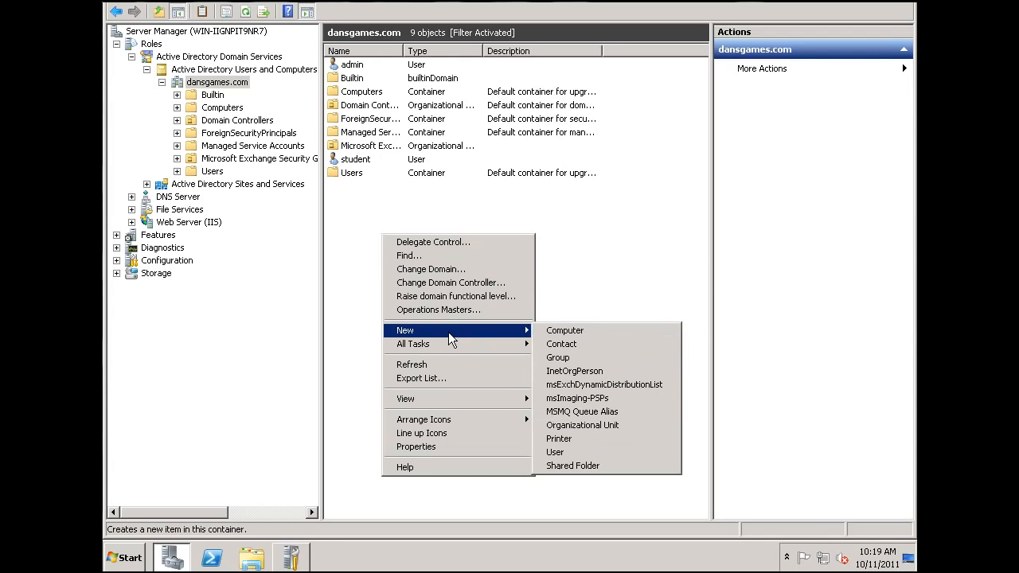
pyautogui.click(558, 452)
pyautogui.write('tracy')
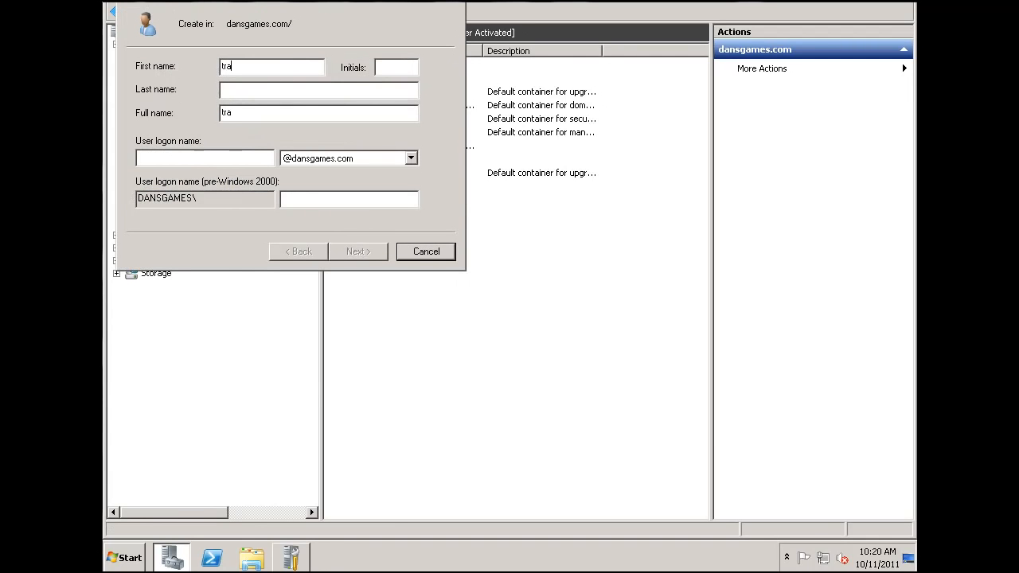